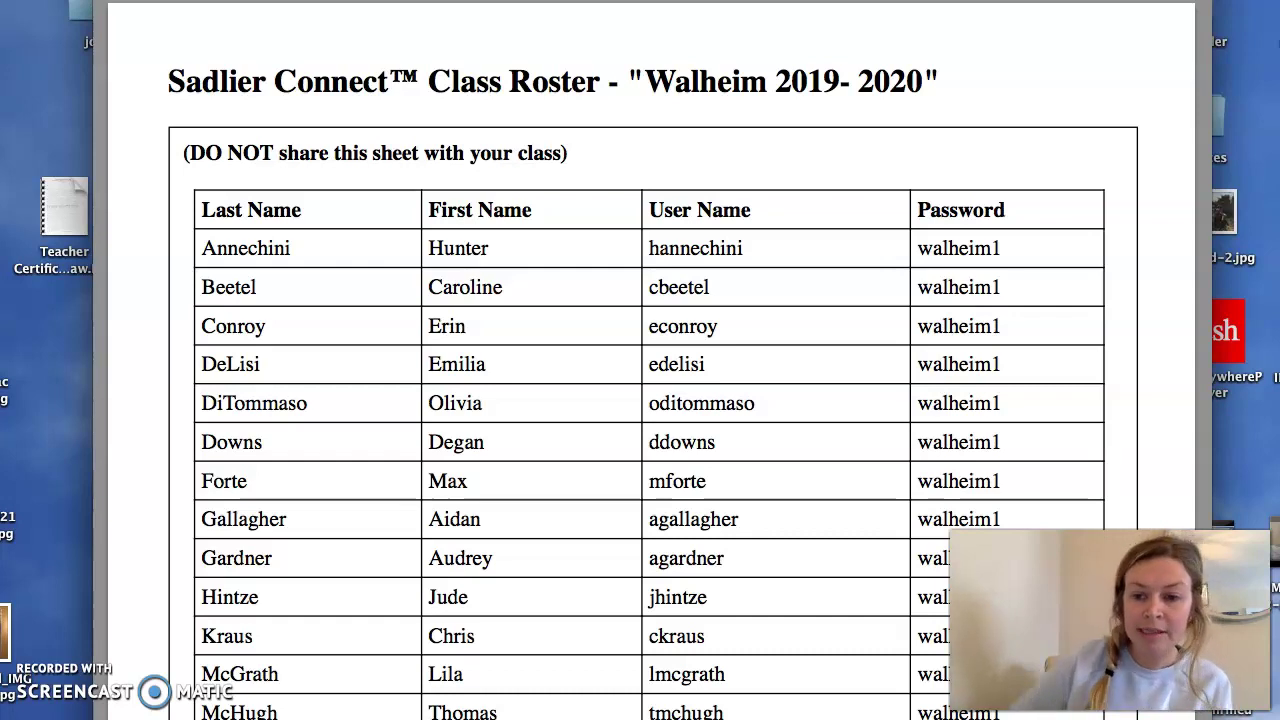
# Switch to Chrome and load the sadlierconnect.com site
pyautogui.scroll(-10, 673, 173)
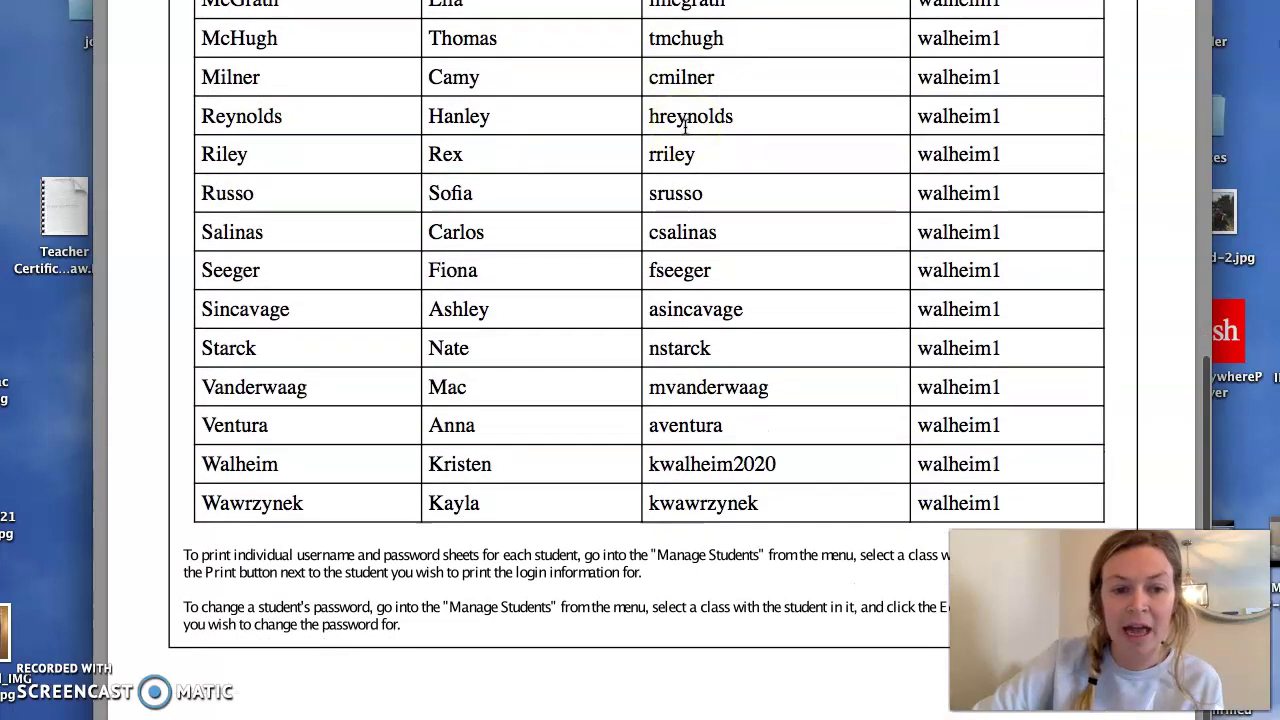
pyautogui.scroll(10, 685, 126)
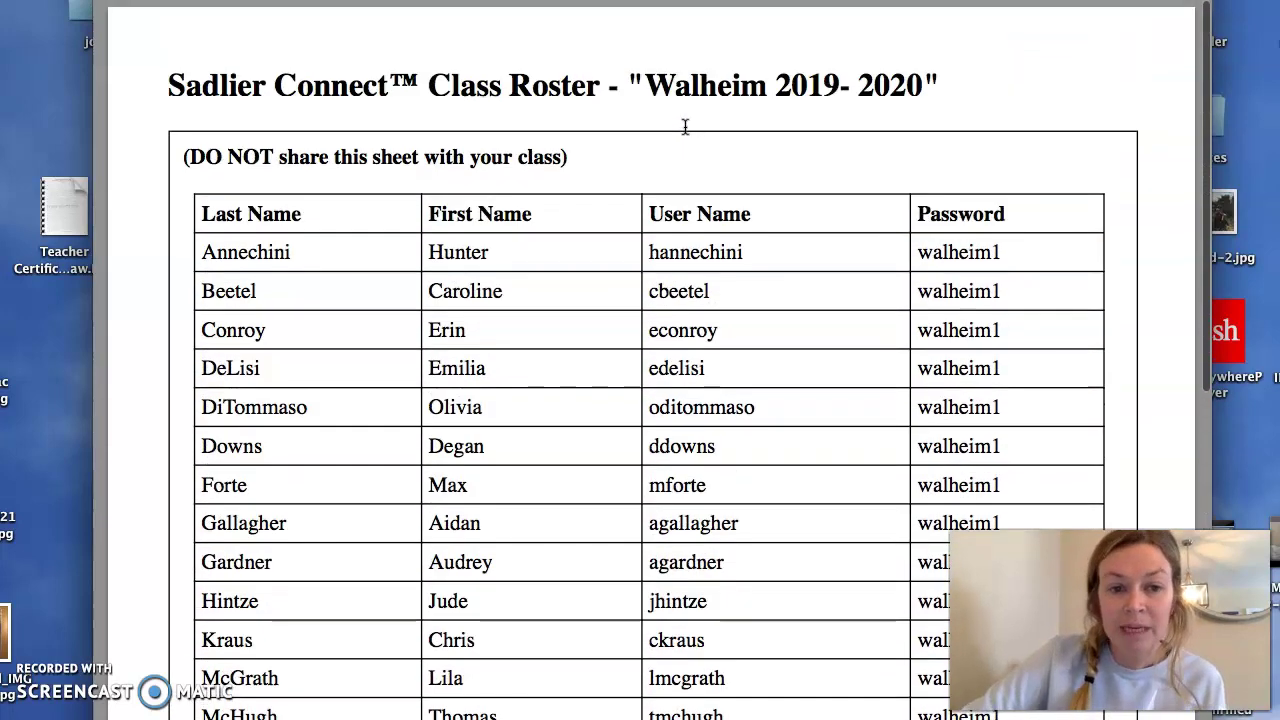
pyautogui.scroll(-3, 399, 350)
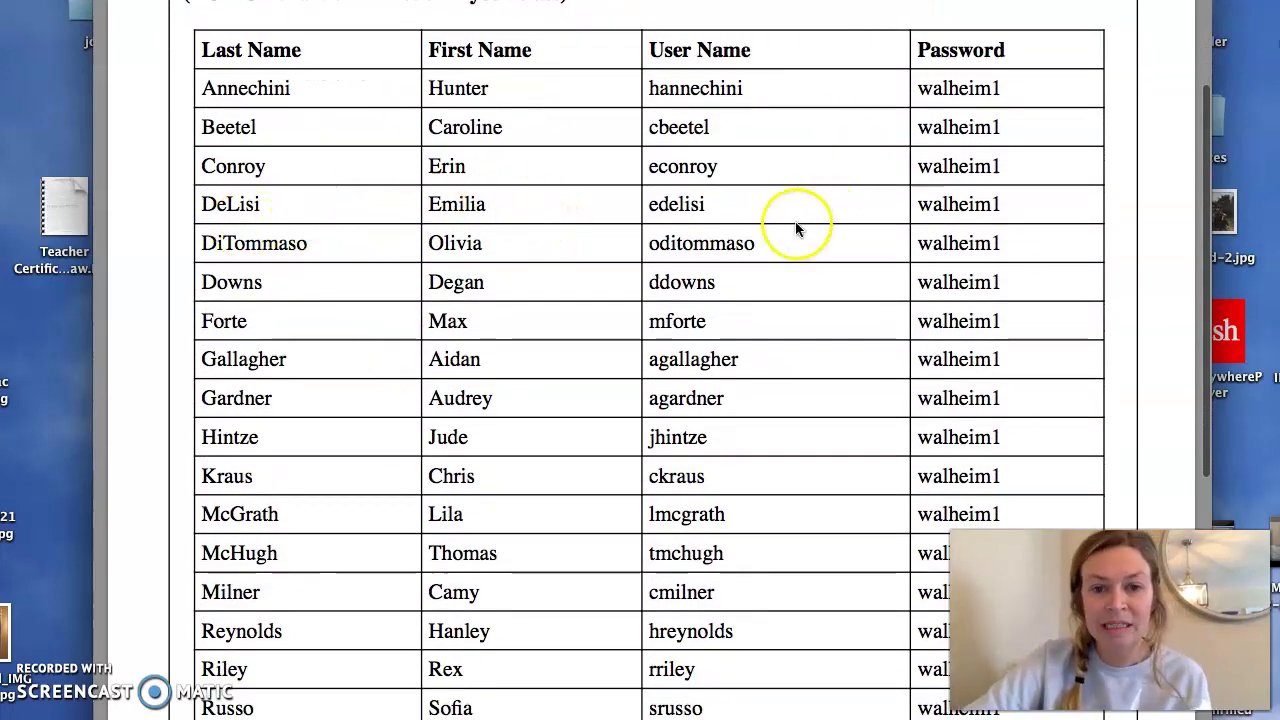
pyautogui.scroll(-4, 1010, 208)
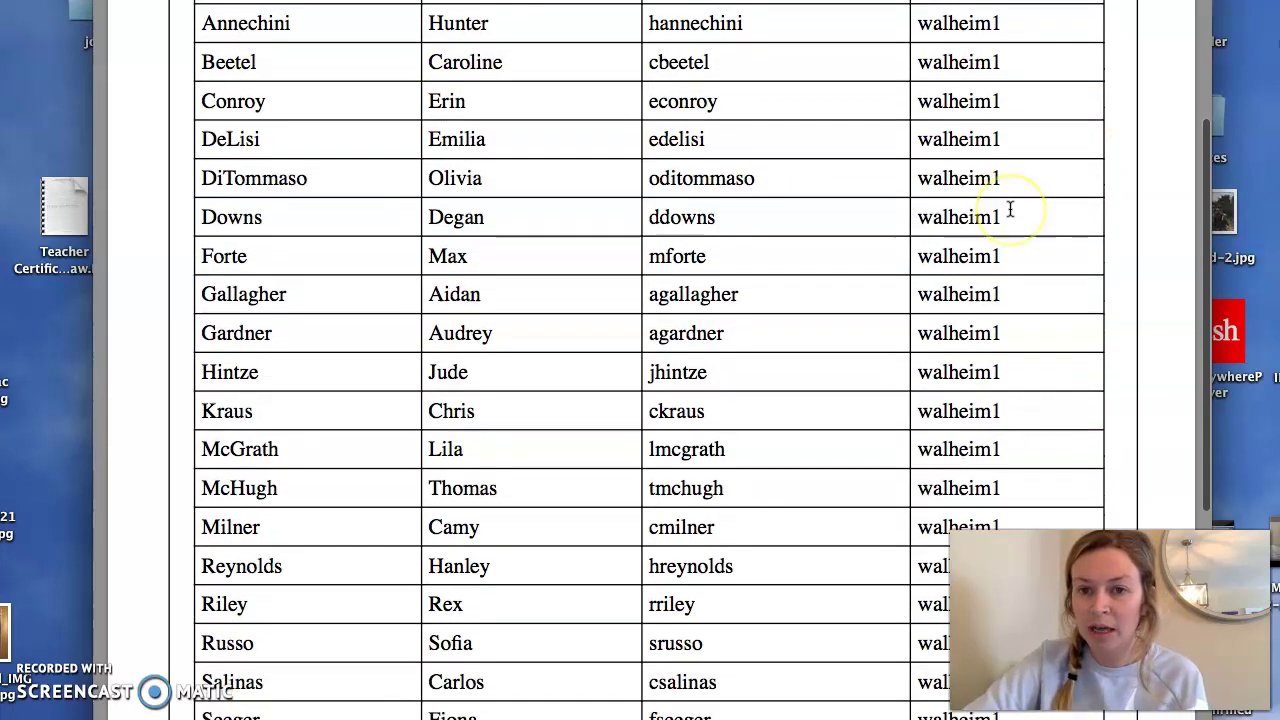
pyautogui.scroll(-5, 1010, 208)
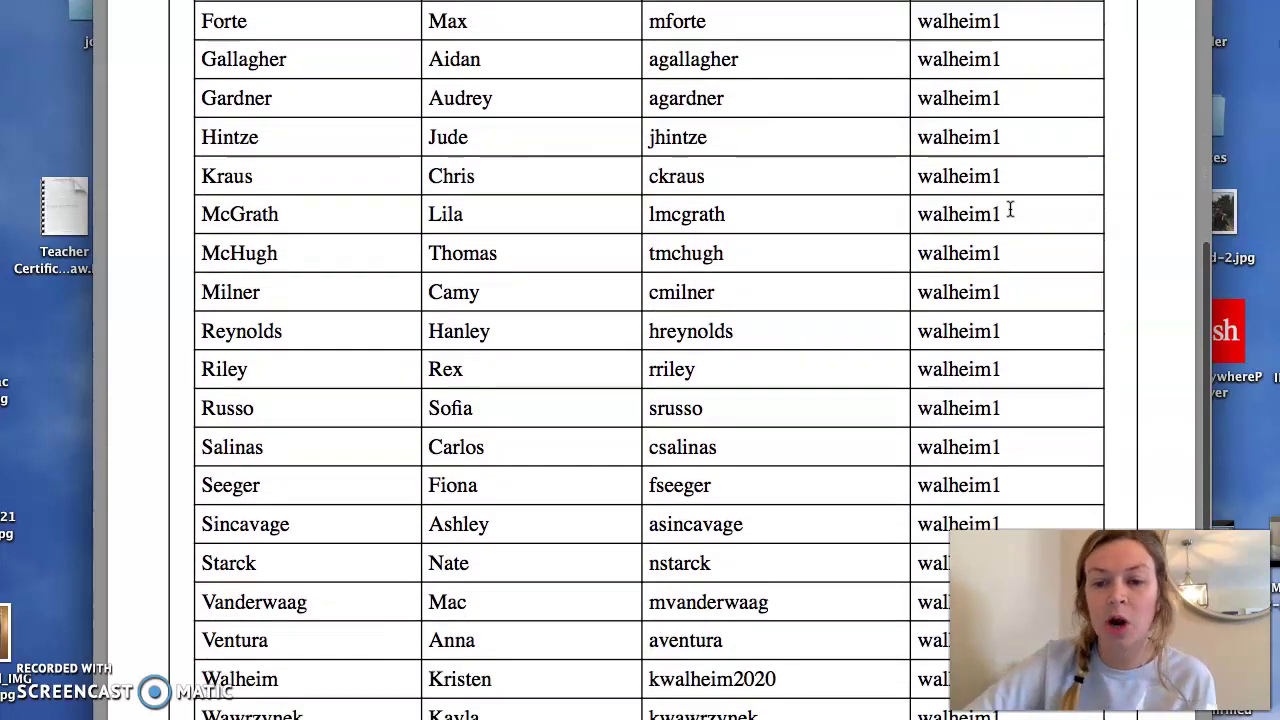
pyautogui.scroll(12, 1010, 208)
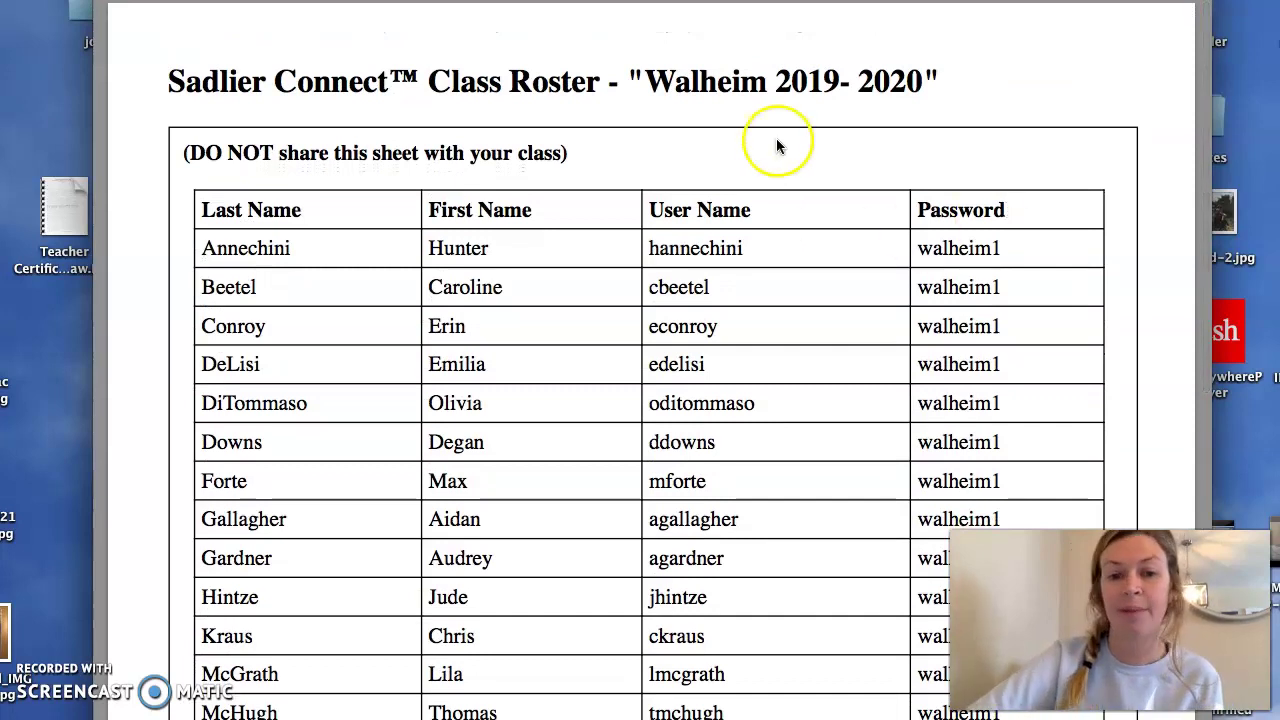
pyautogui.scroll(-2, 766, 223)
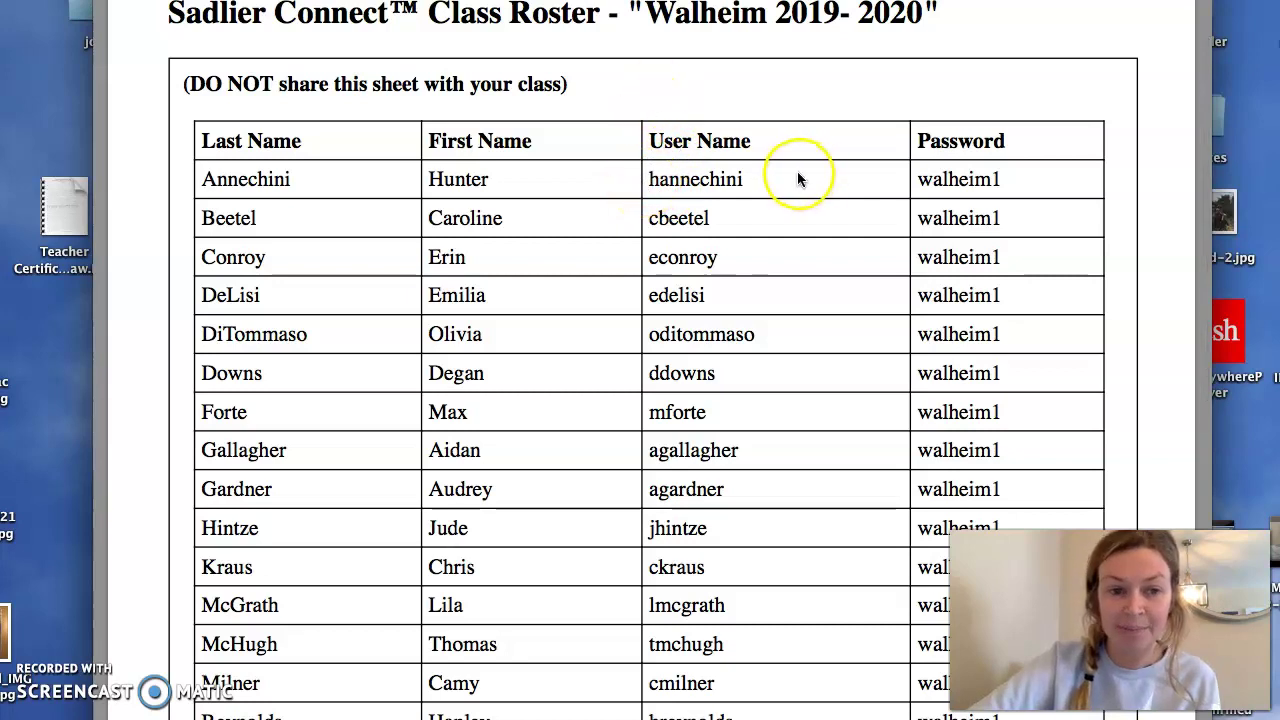
pyautogui.scroll(-10, 766, 266)
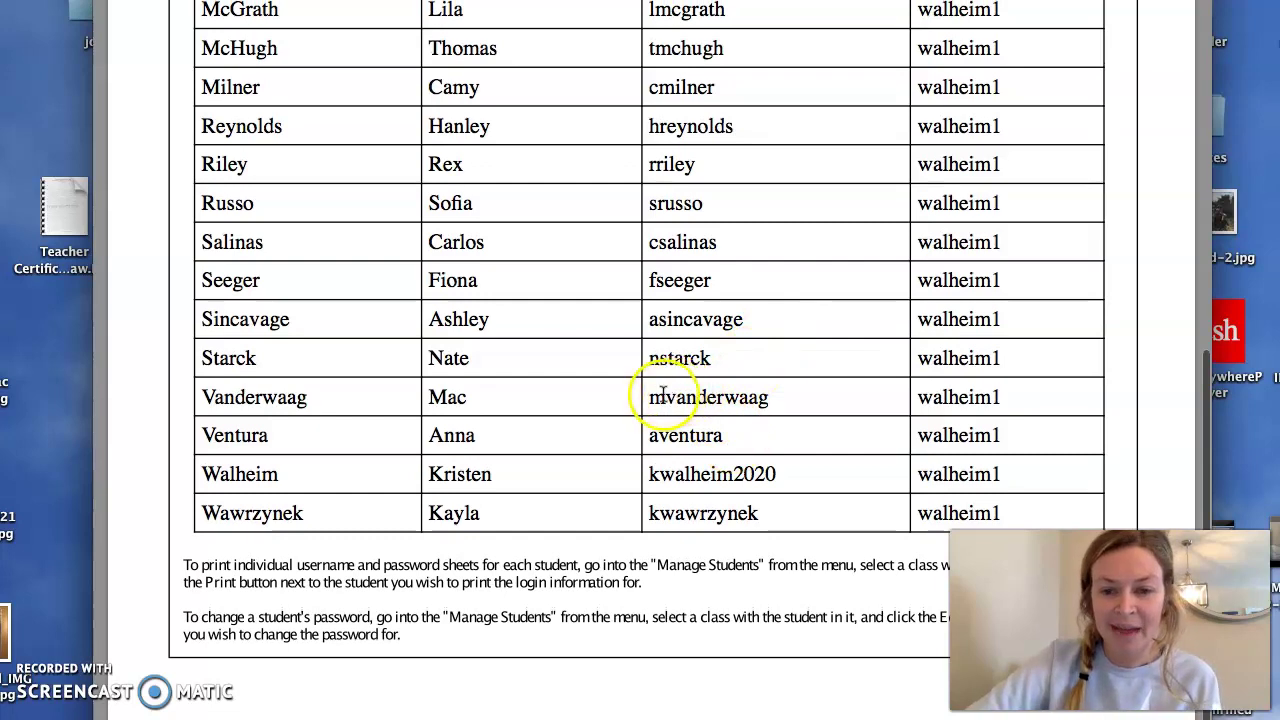
pyautogui.scroll(3, 660, 300)
pyautogui.scroll(4, 638, 254)
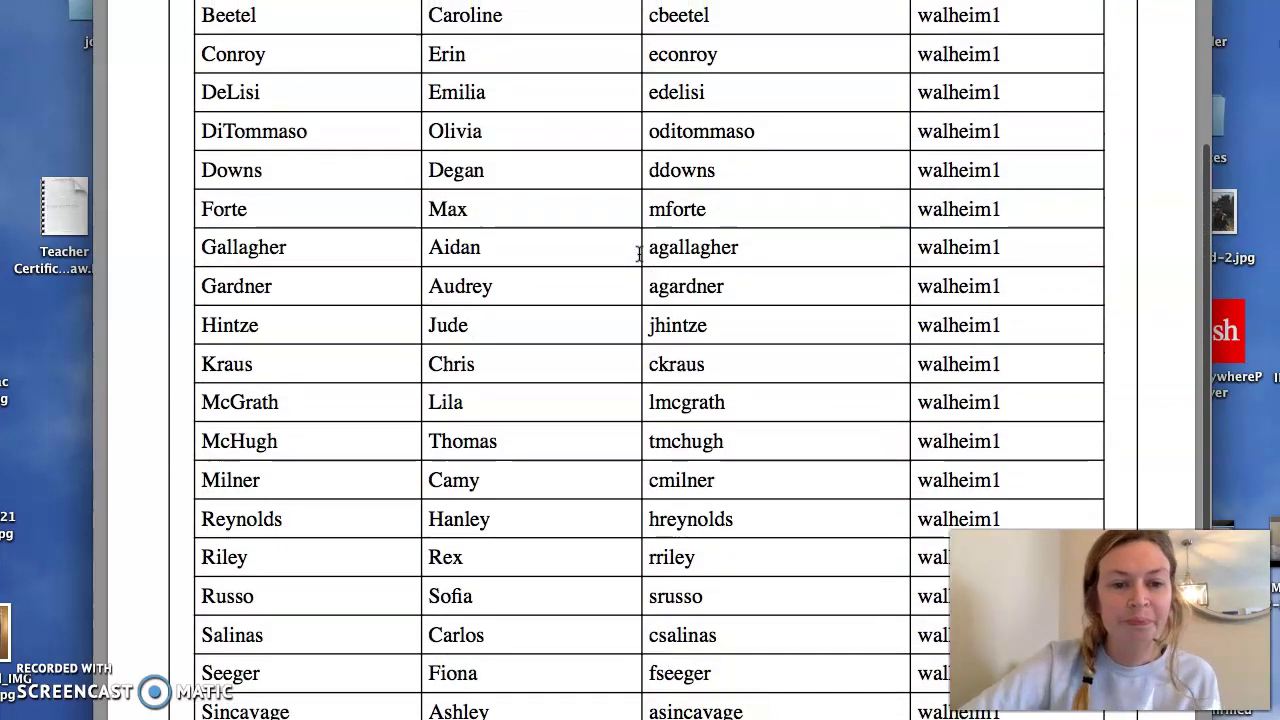
pyautogui.scroll(4, 636, 252)
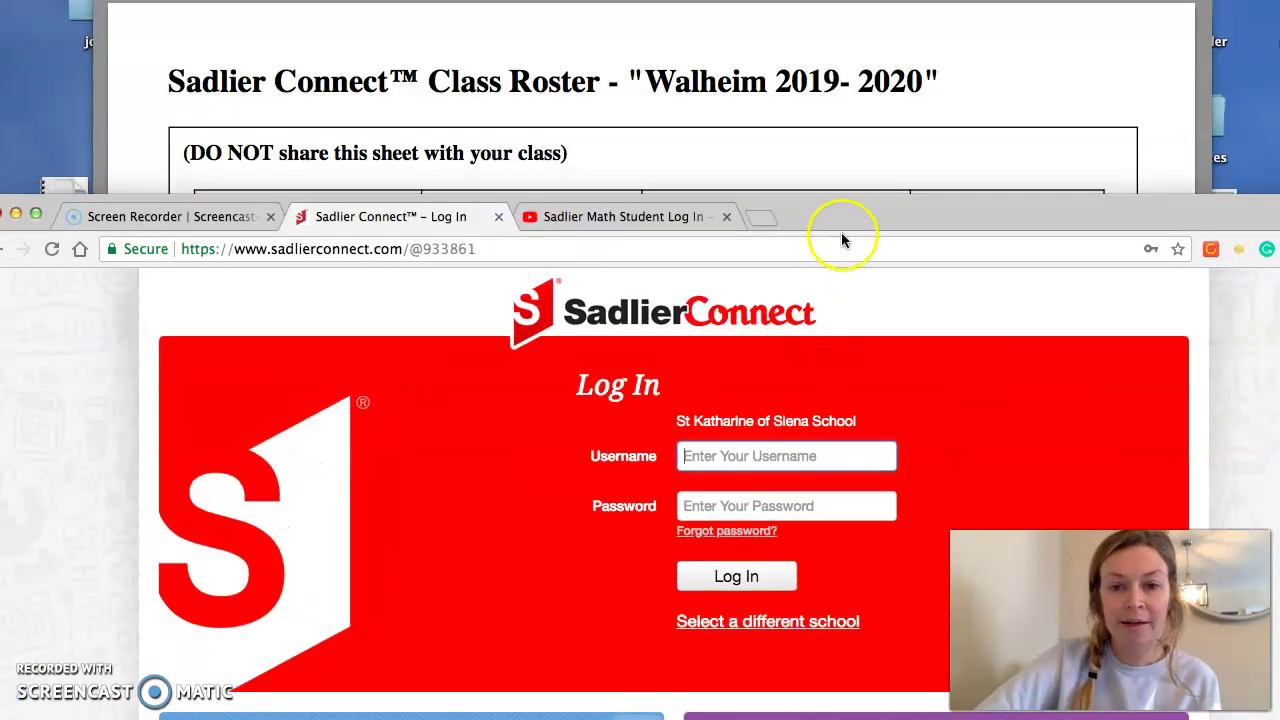
pyautogui.click(845, 232)
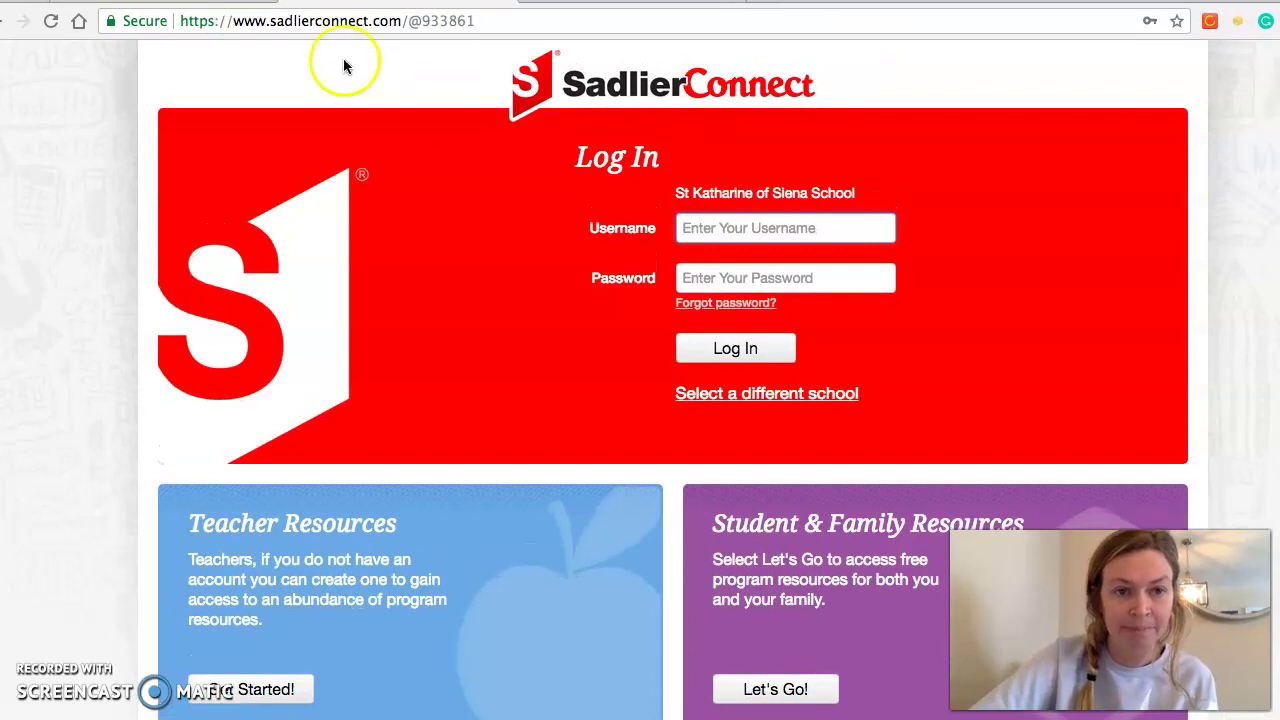
pyautogui.click(348, 20)
pyautogui.write('sadlierconnect.co')
pyautogui.press('Return')
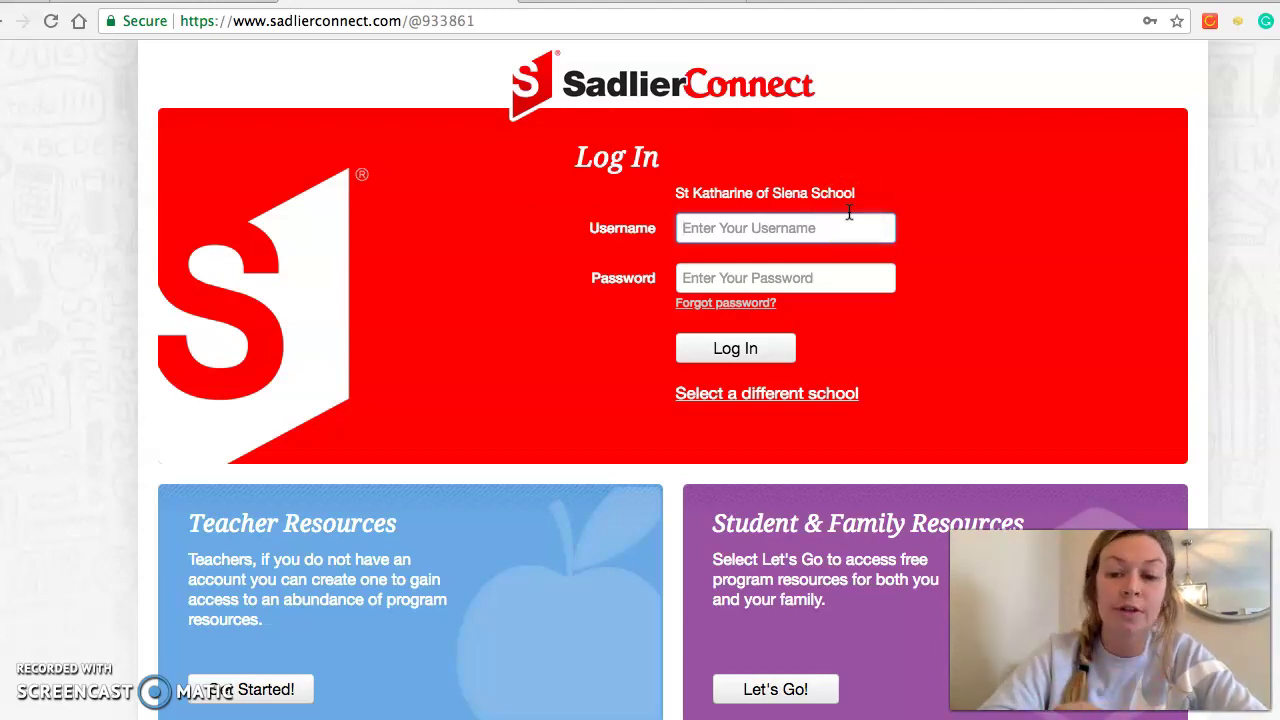
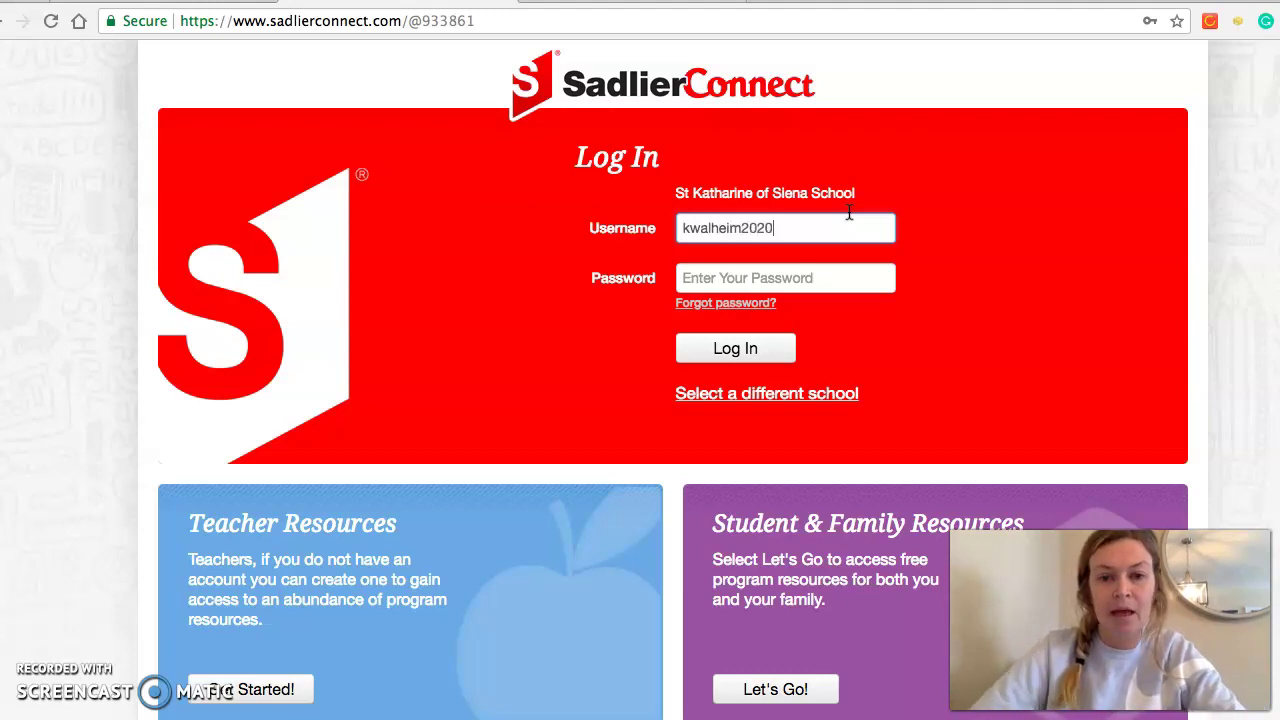
# Log in with the student's username and password
pyautogui.click(872, 277)
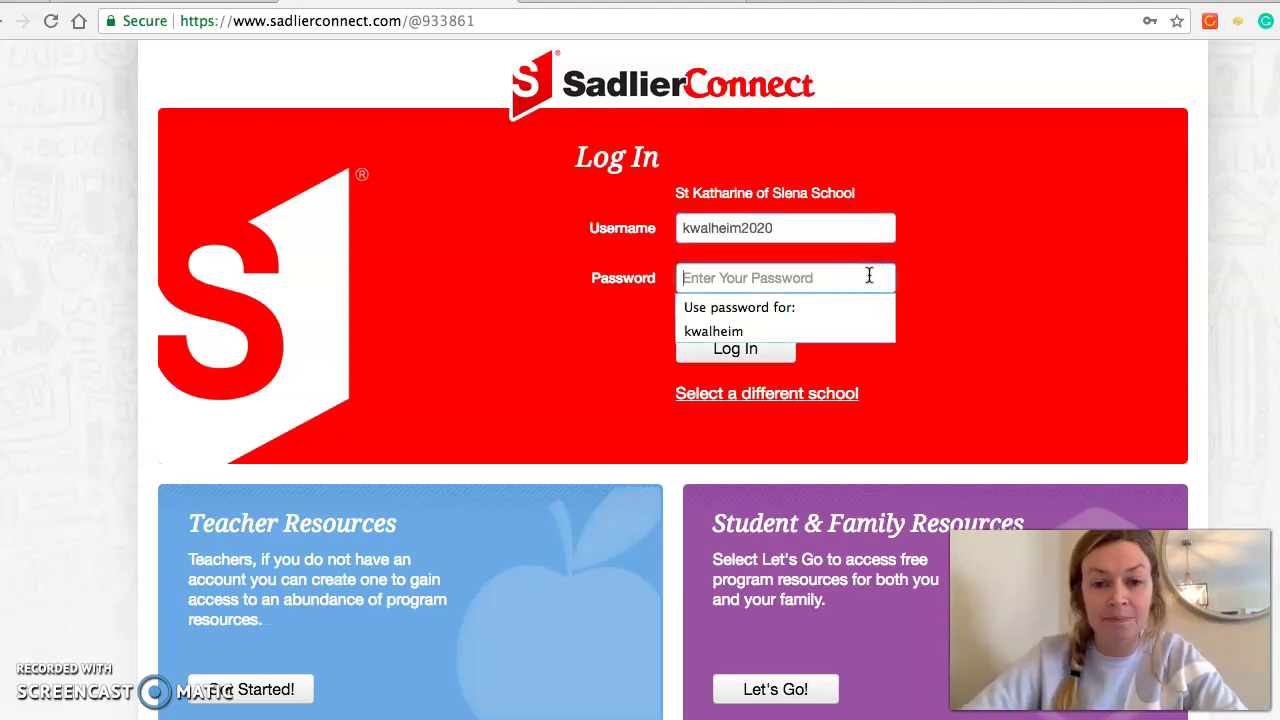
pyautogui.write('********')
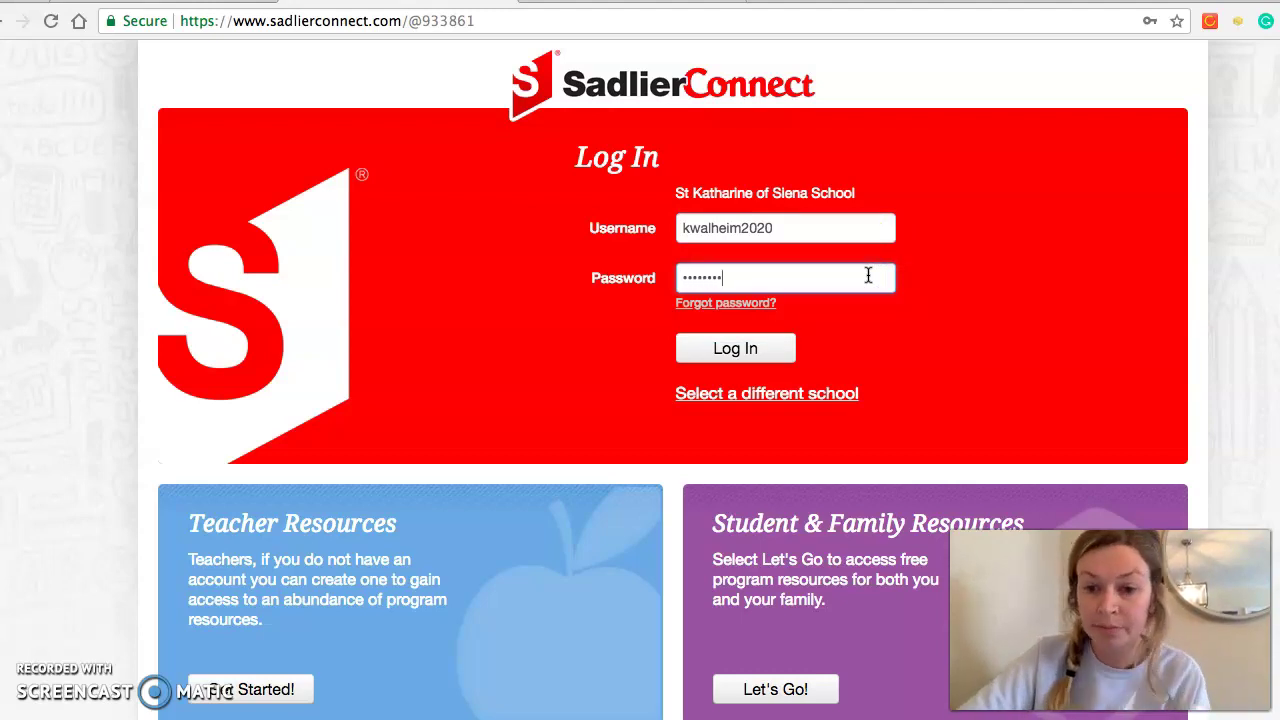
pyautogui.click(746, 354)
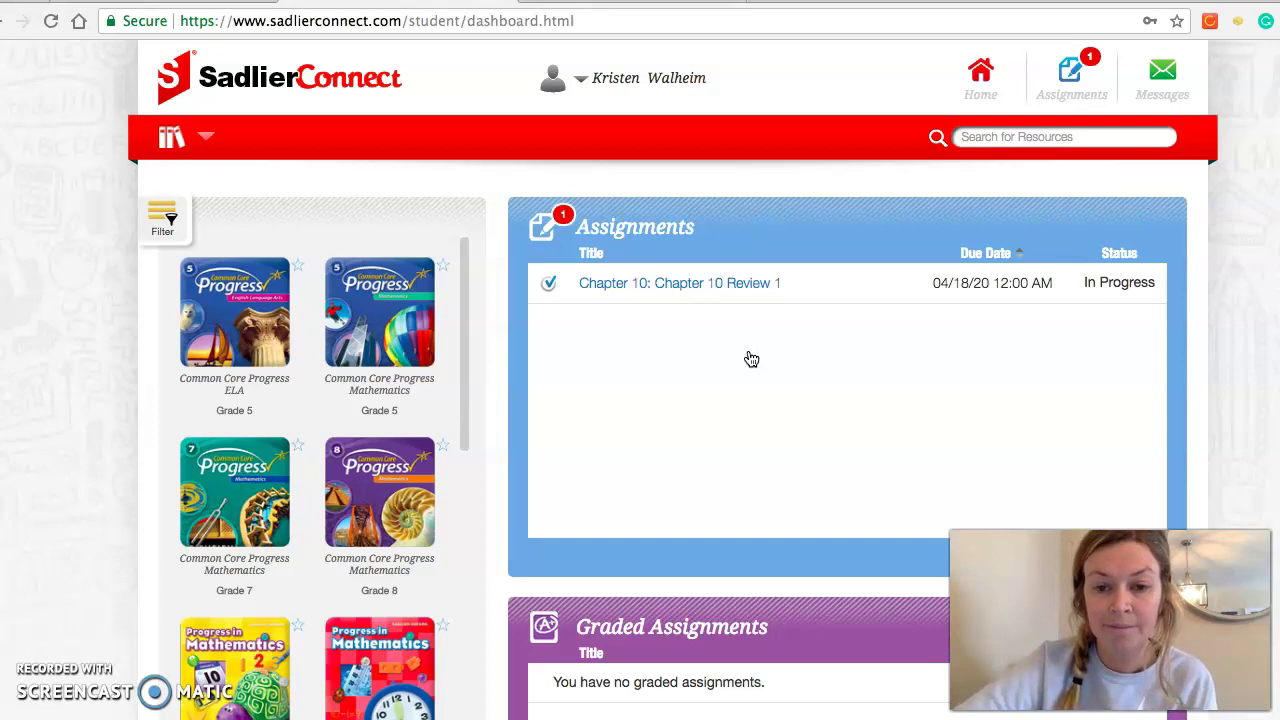
# Open the 'Chapter 10: Chapter 10 Review 1' assignment from the Assignments panel
pyautogui.scroll(-3, 751, 359)
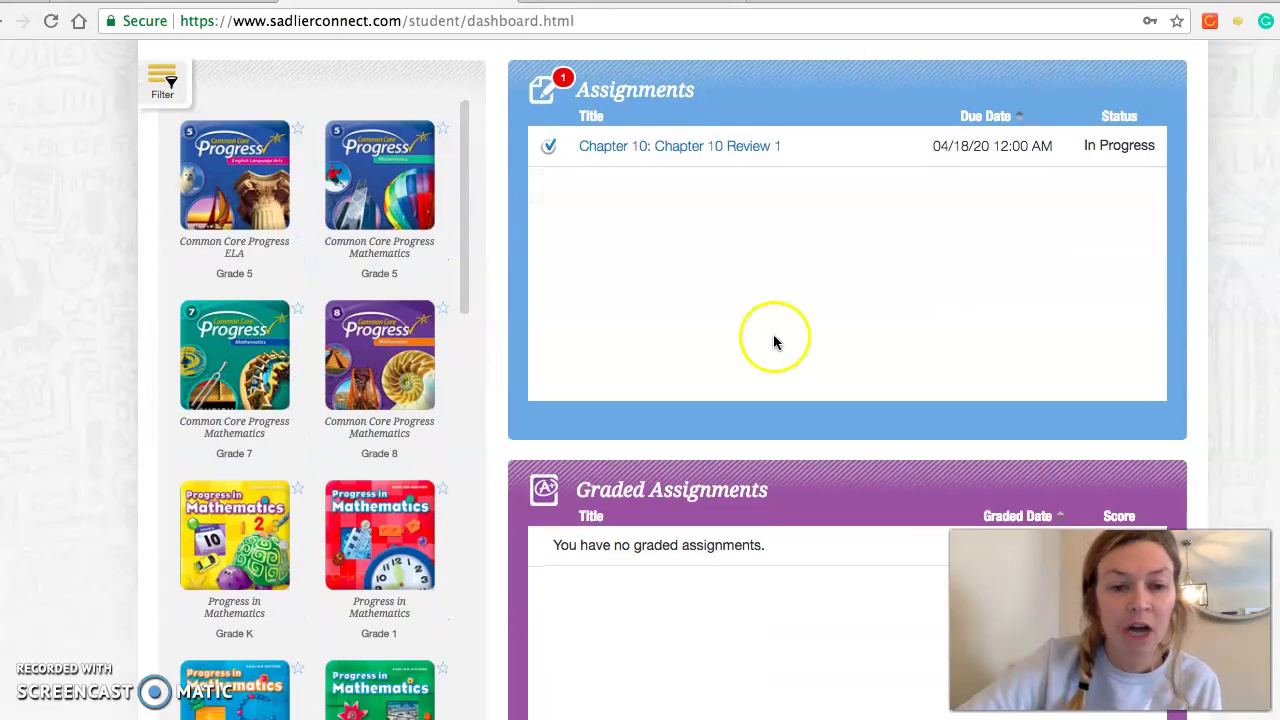
pyautogui.scroll(3, 683, 226)
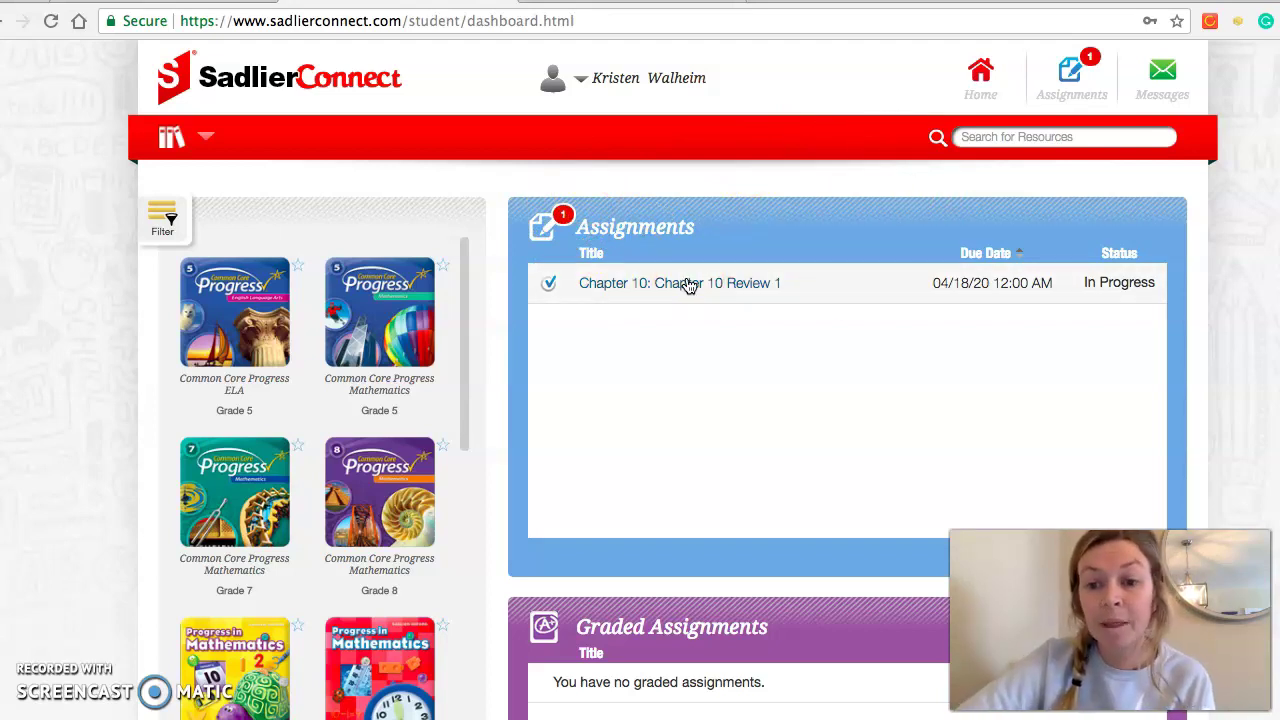
pyautogui.click(689, 285)
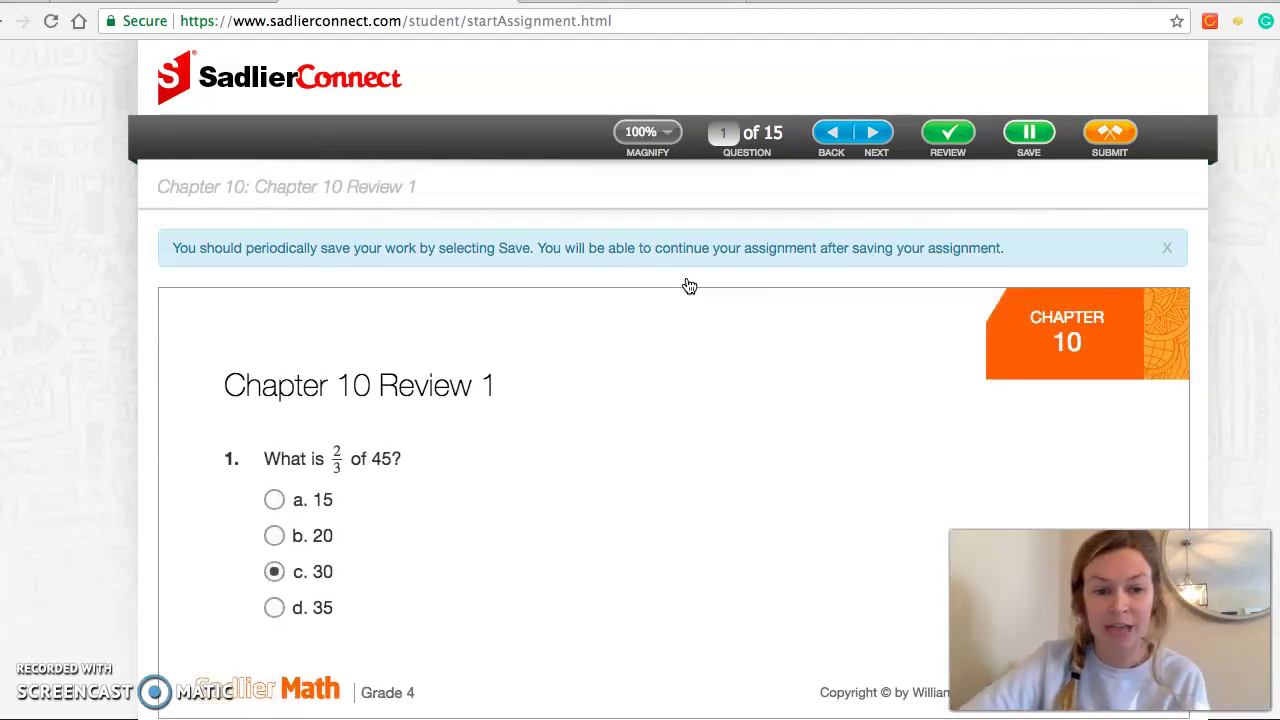
# Scroll through question 1 to review the selected answer c. 30
pyautogui.scroll(-3, 689, 286)
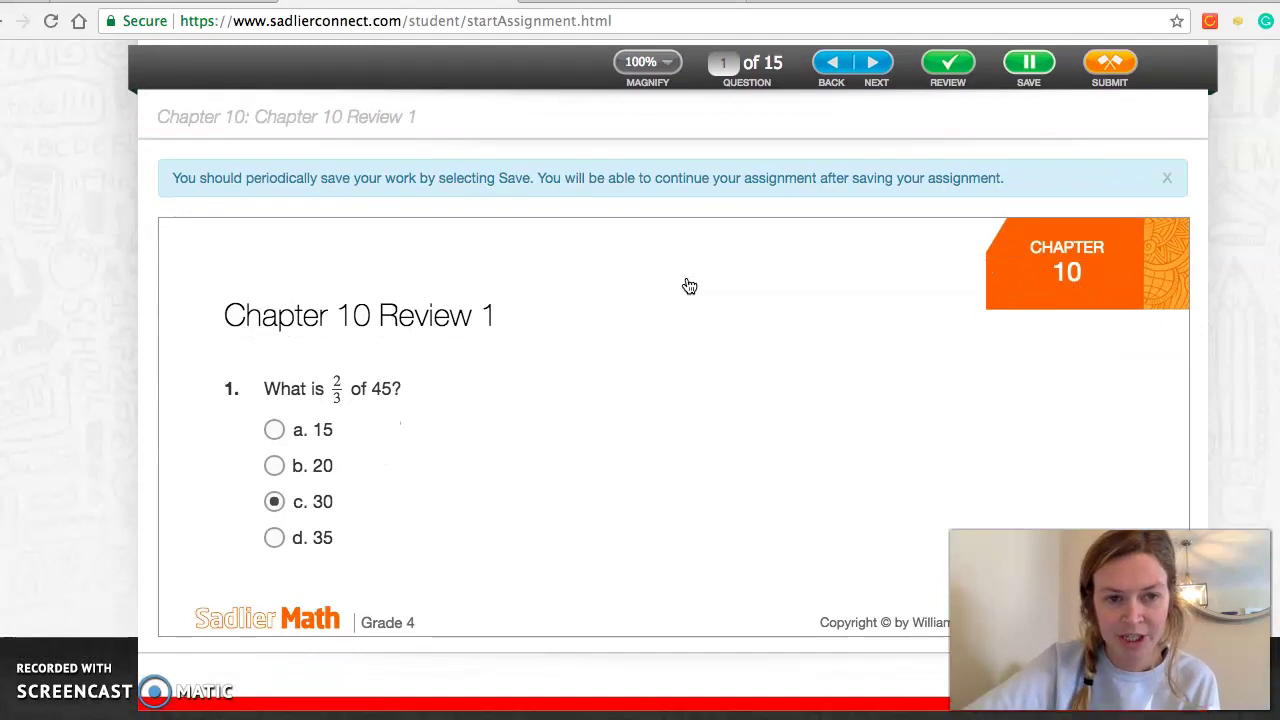
pyautogui.scroll(1, 689, 286)
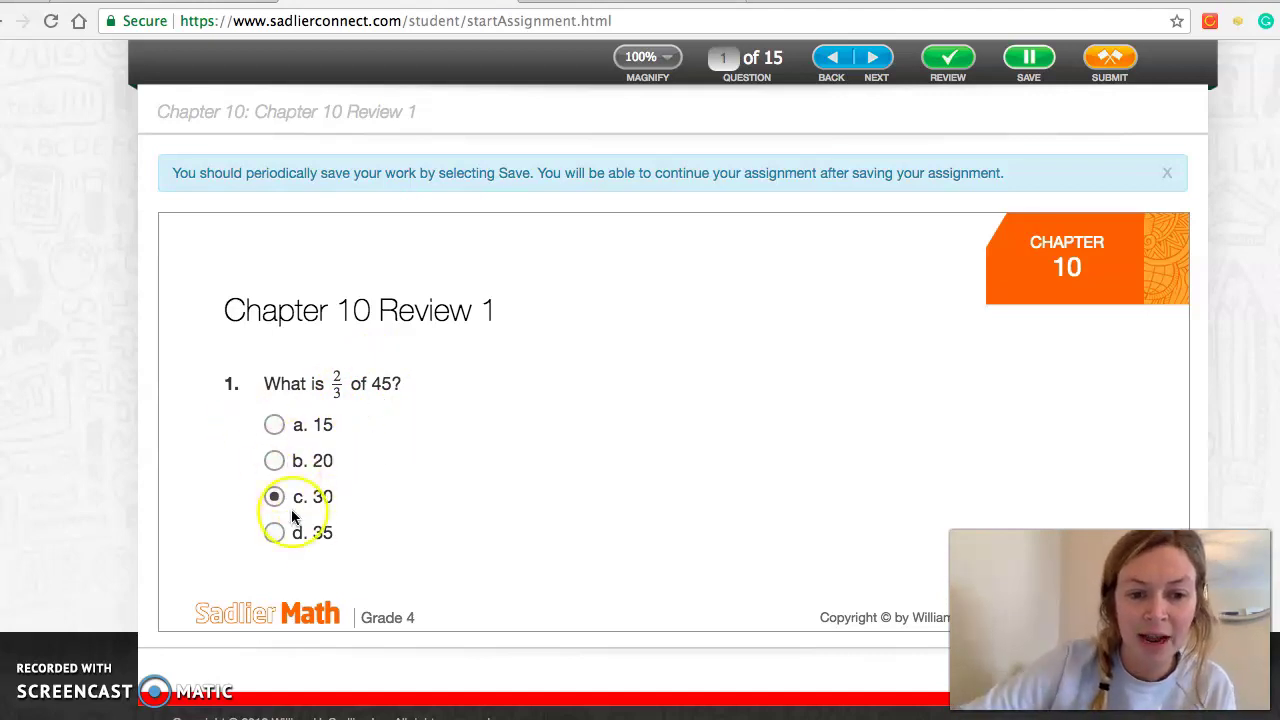
pyautogui.scroll(-1, 638, 489)
pyautogui.scroll(2, 638, 489)
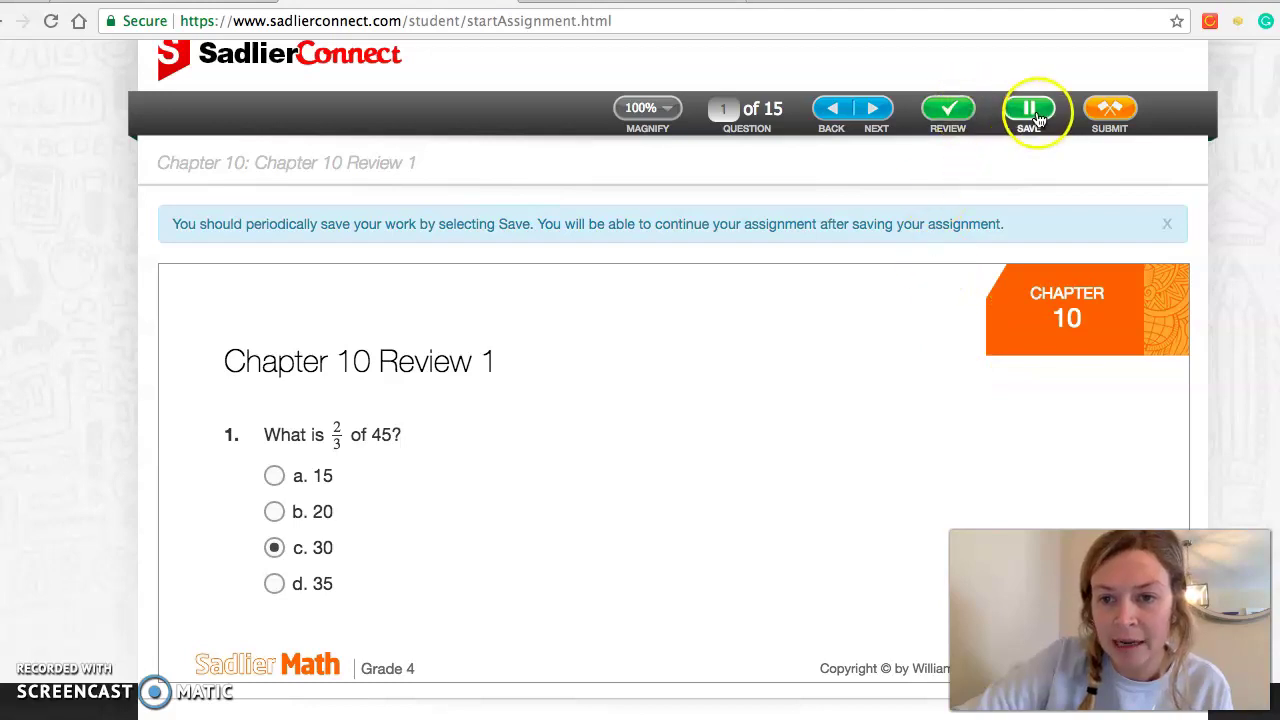
pyautogui.click(876, 109)
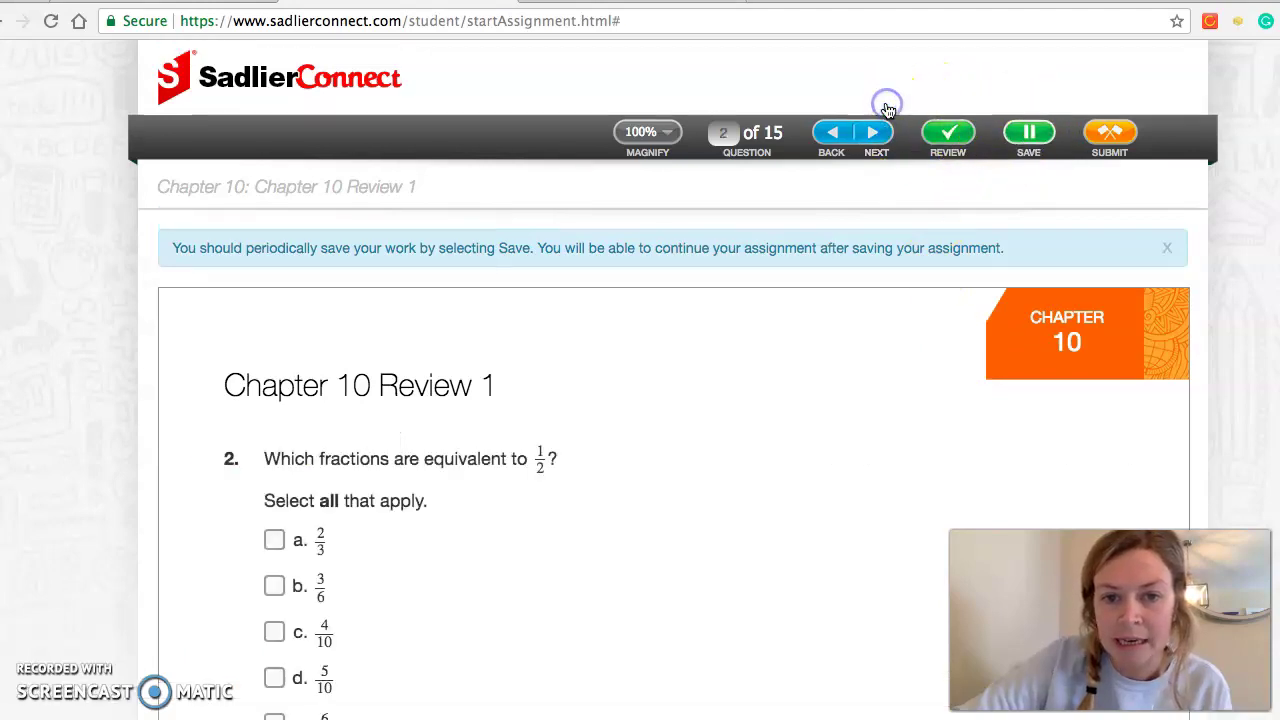
pyautogui.scroll(-1, 613, 424)
pyautogui.scroll(-1, 612, 424)
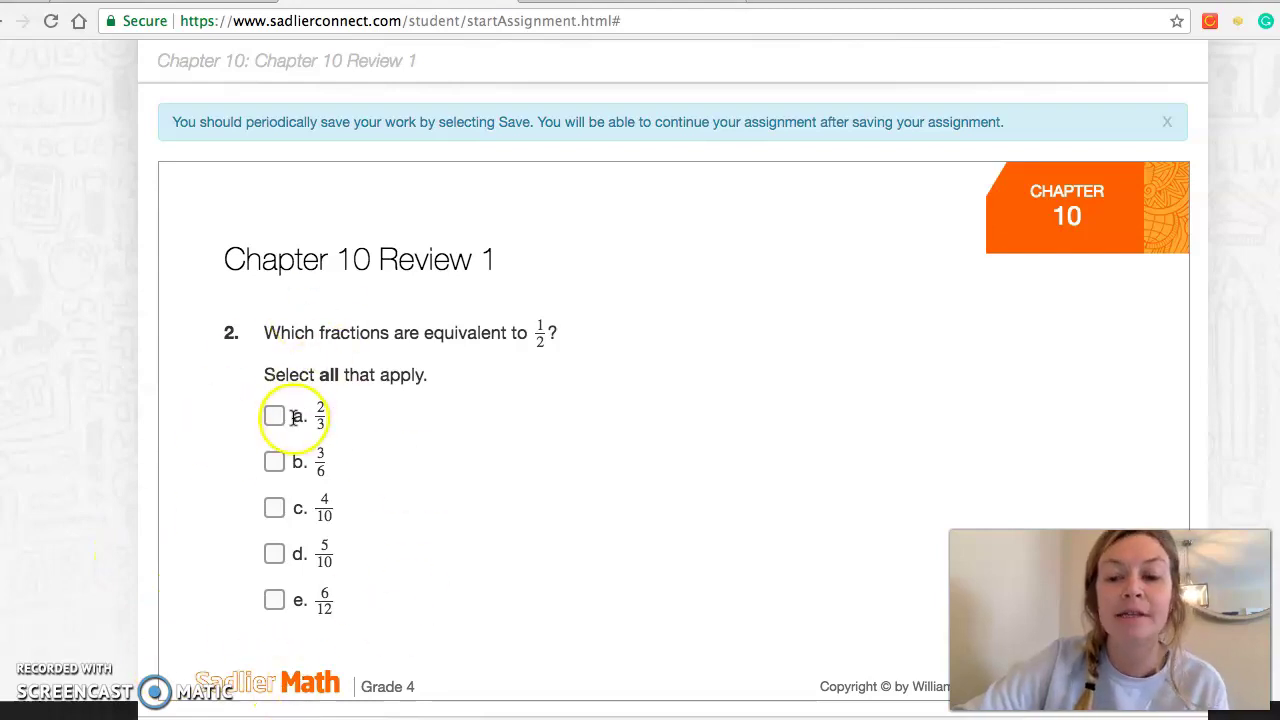
pyautogui.scroll(1, 500, 410)
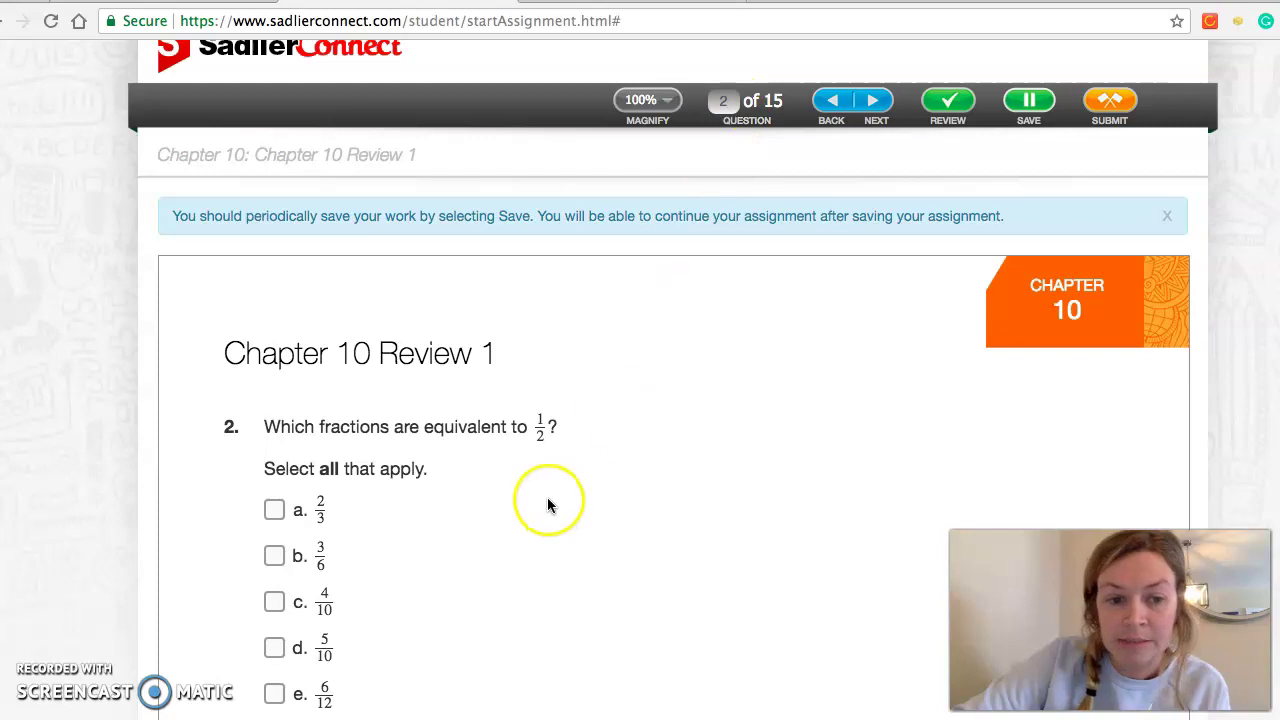
pyautogui.scroll(-1, 547, 500)
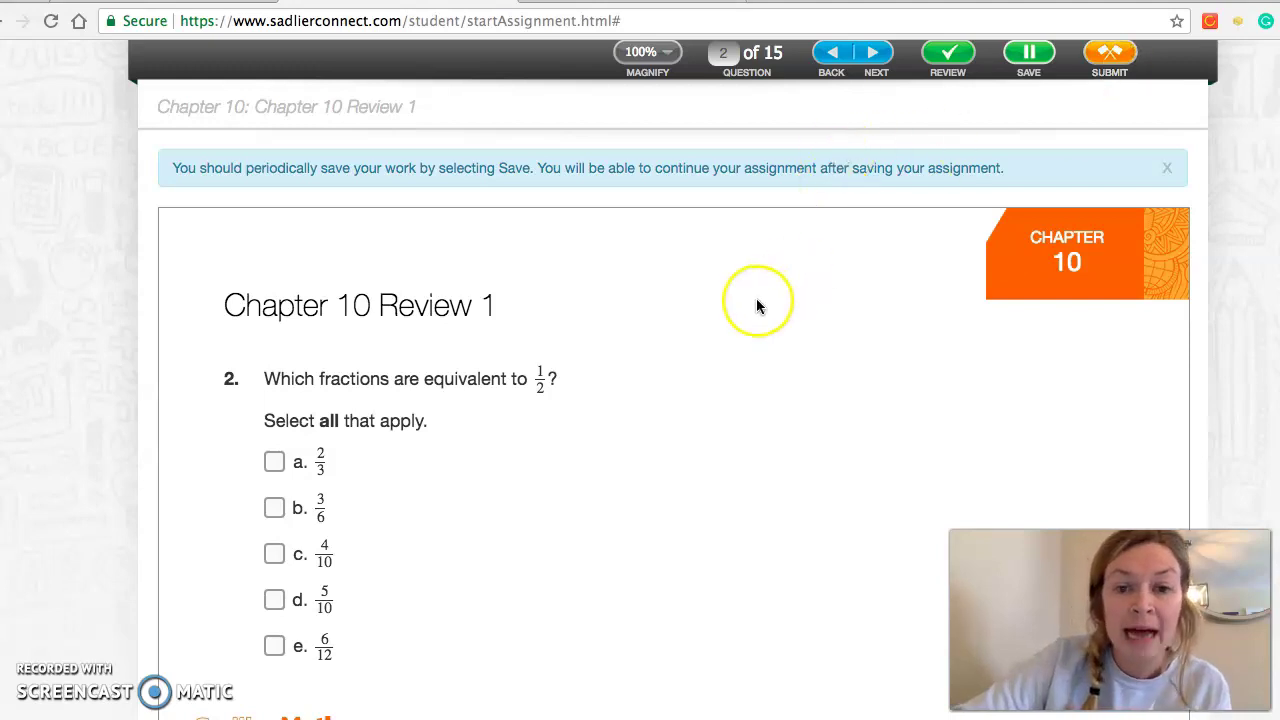
pyautogui.scroll(-1, 758, 306)
pyautogui.scroll(3, 758, 306)
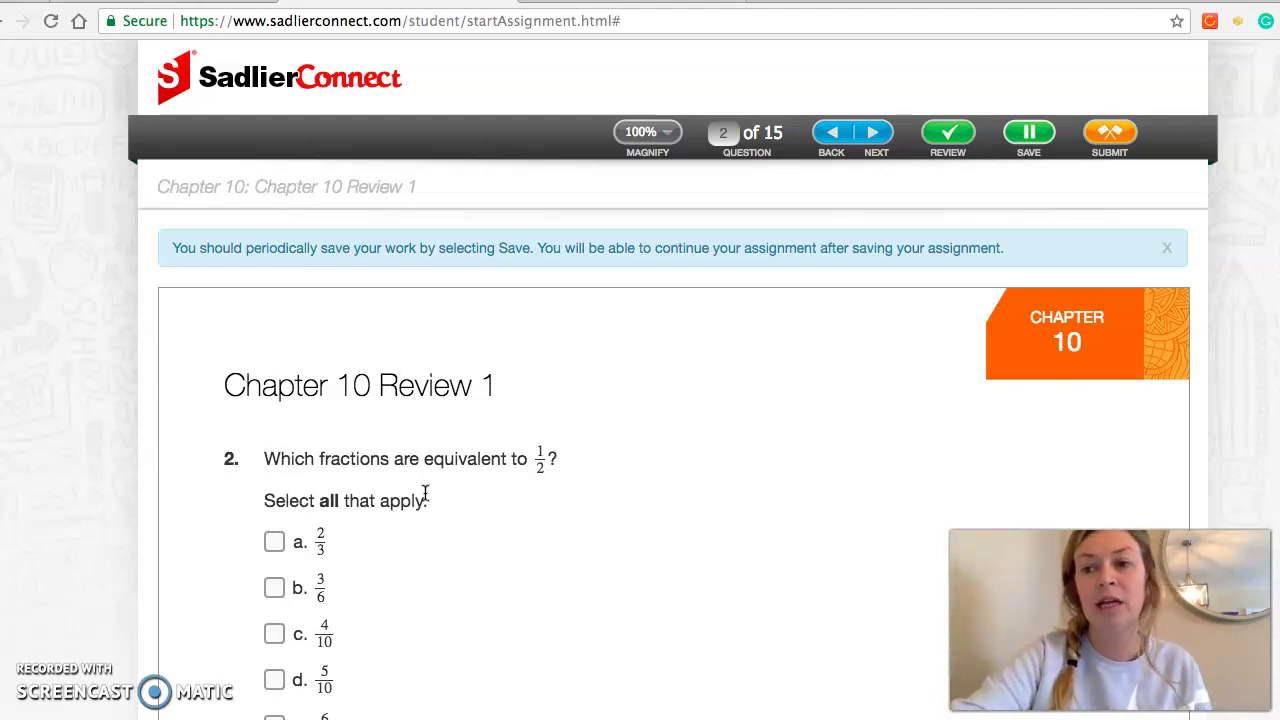
pyautogui.scroll(-1, 425, 494)
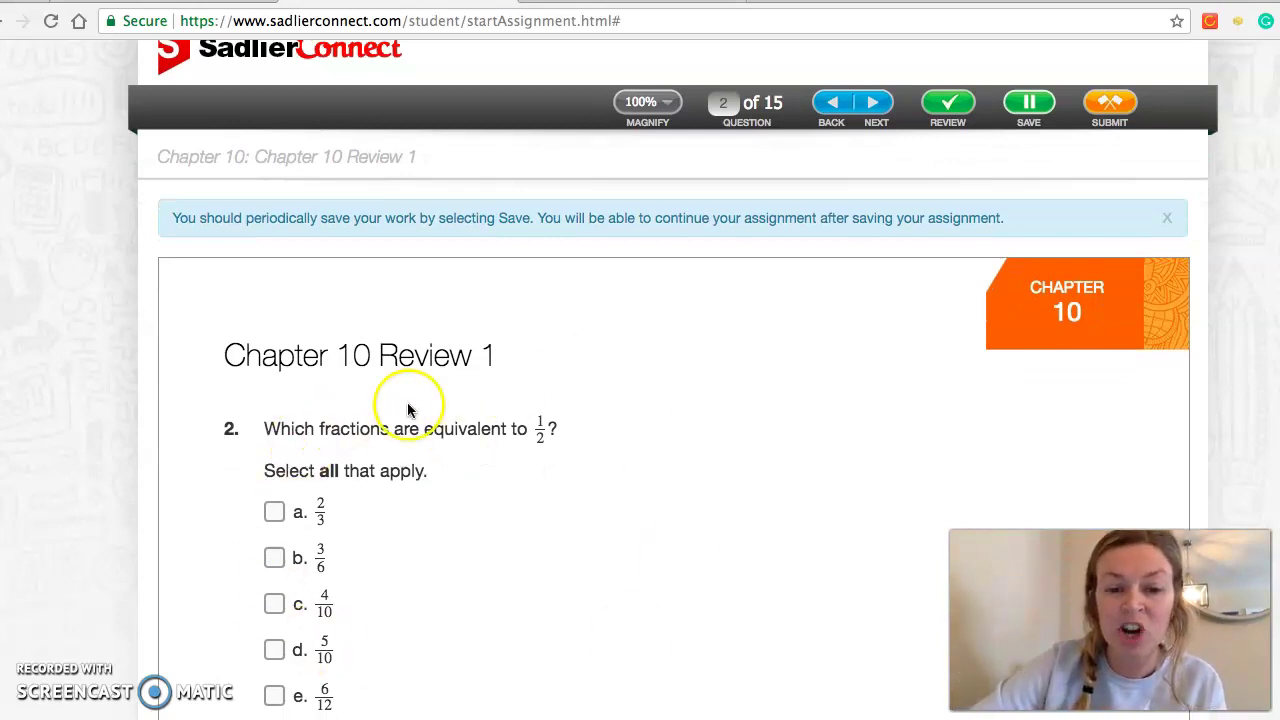
pyautogui.scroll(-1, 390, 492)
pyautogui.scroll(-1, 389, 492)
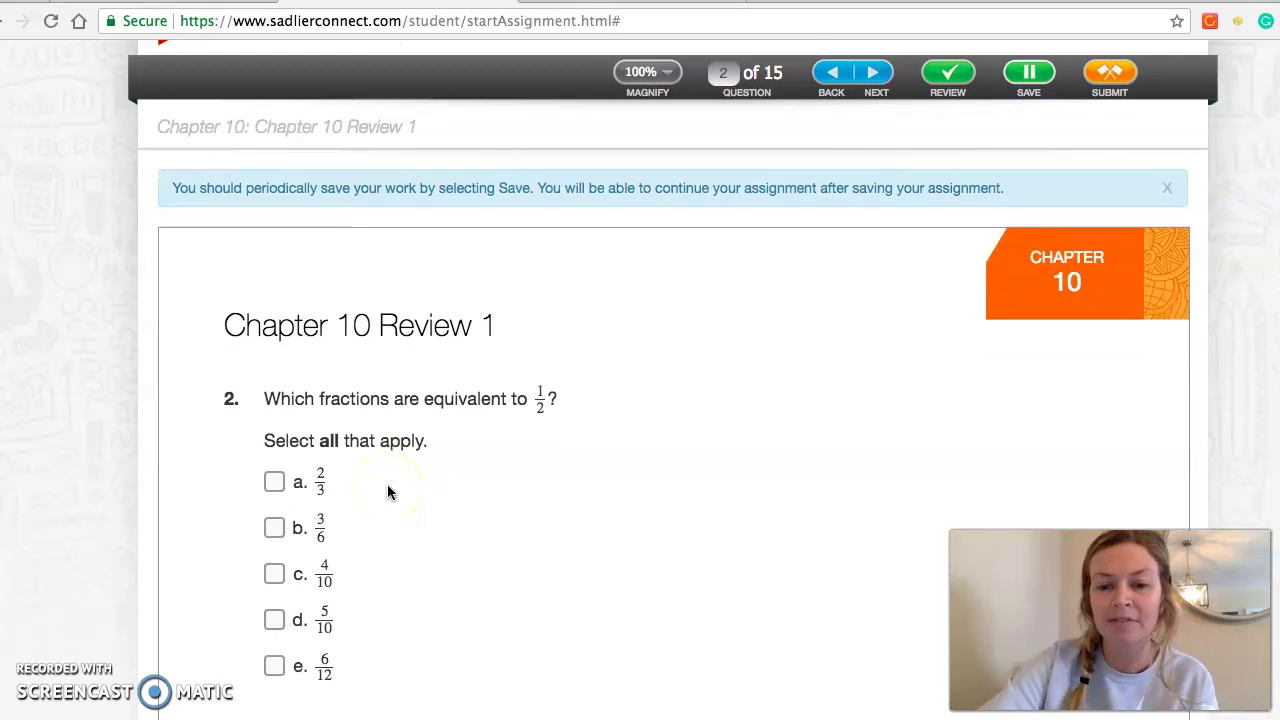